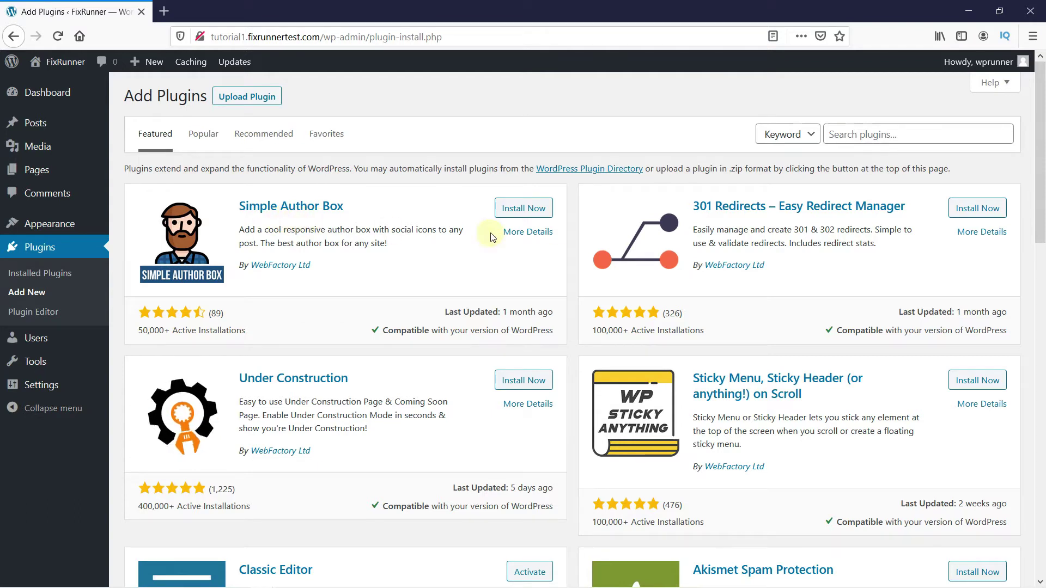
- Search the plugin directory for "simple author box", then install and activate the Simple Author Box plugin
left_click(859, 135)
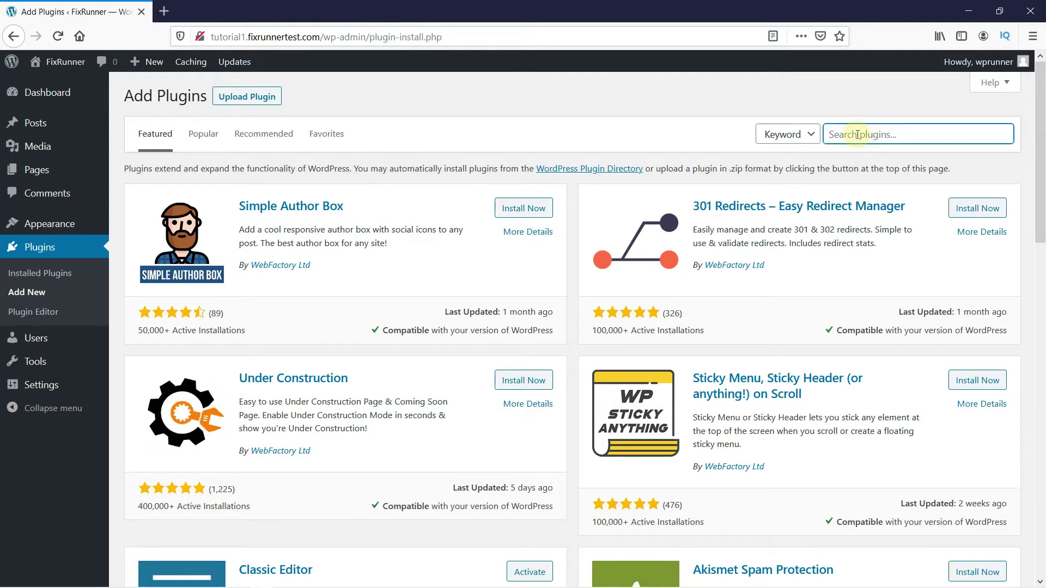
type("simple author")
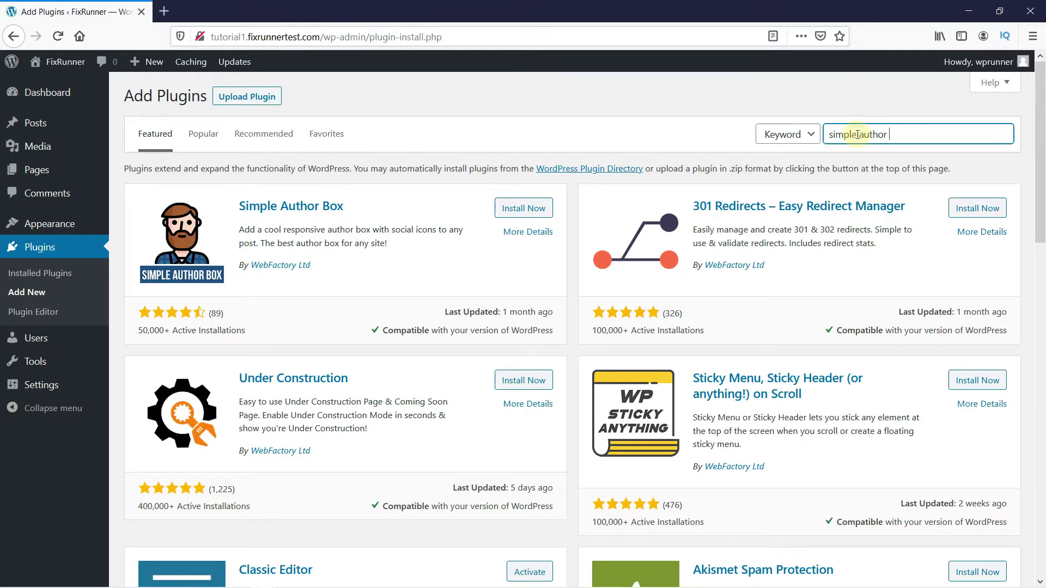
type(" box")
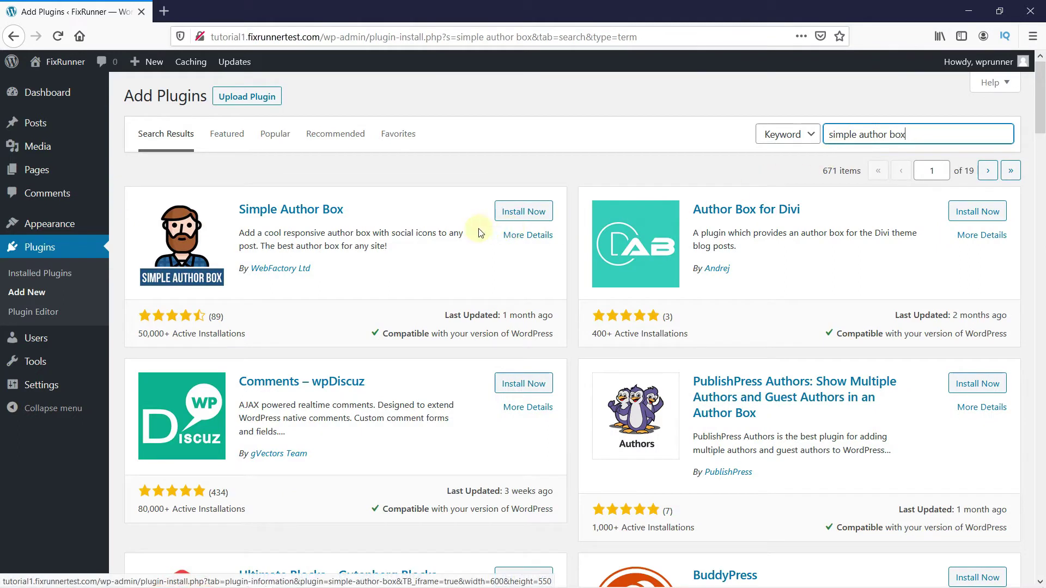
left_click(510, 222)
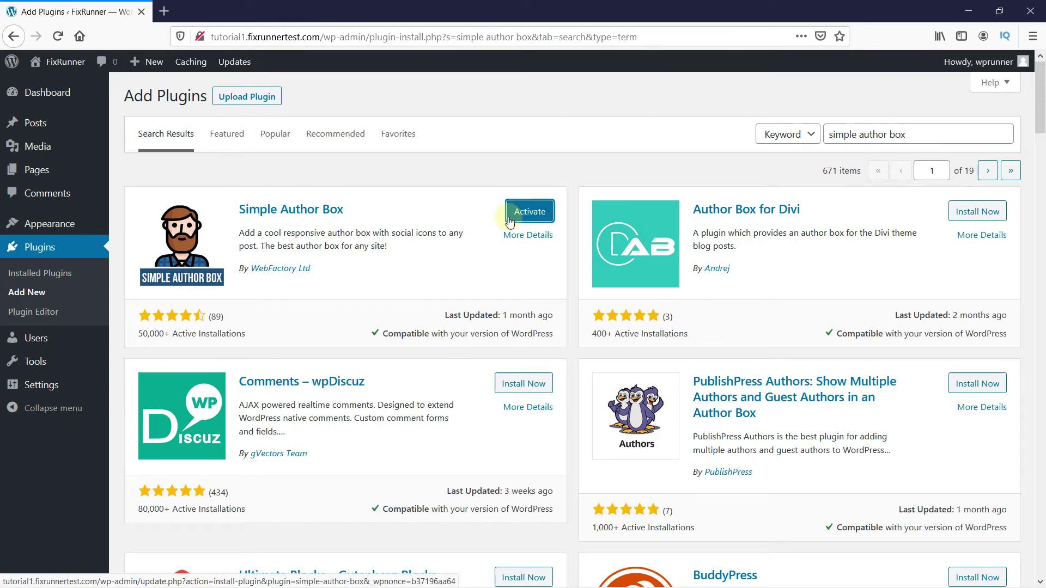
left_click(510, 221)
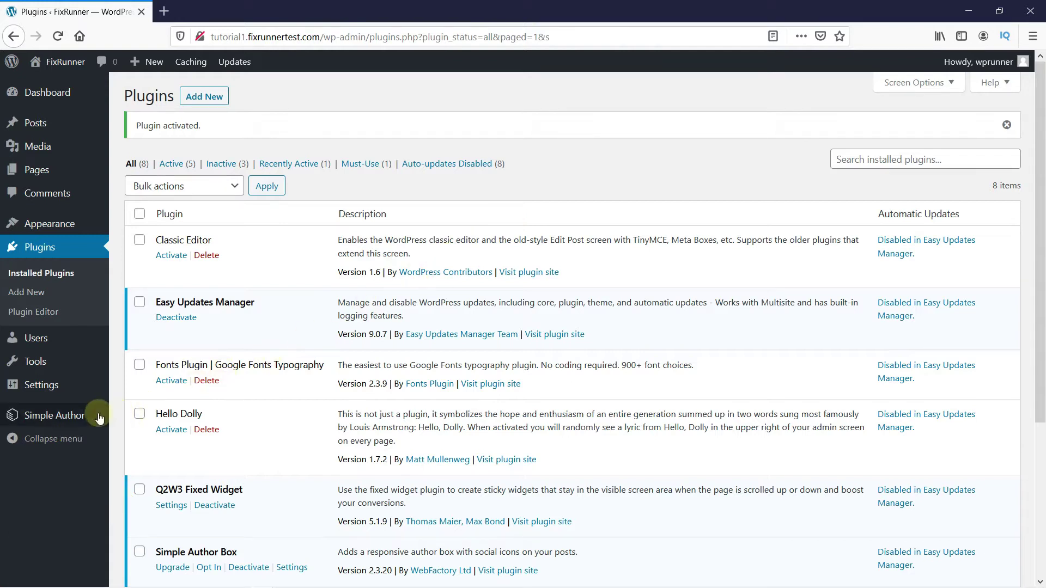
- Open the Simple Author Box settings page and go to editing the author profile
mouse_move(87, 417)
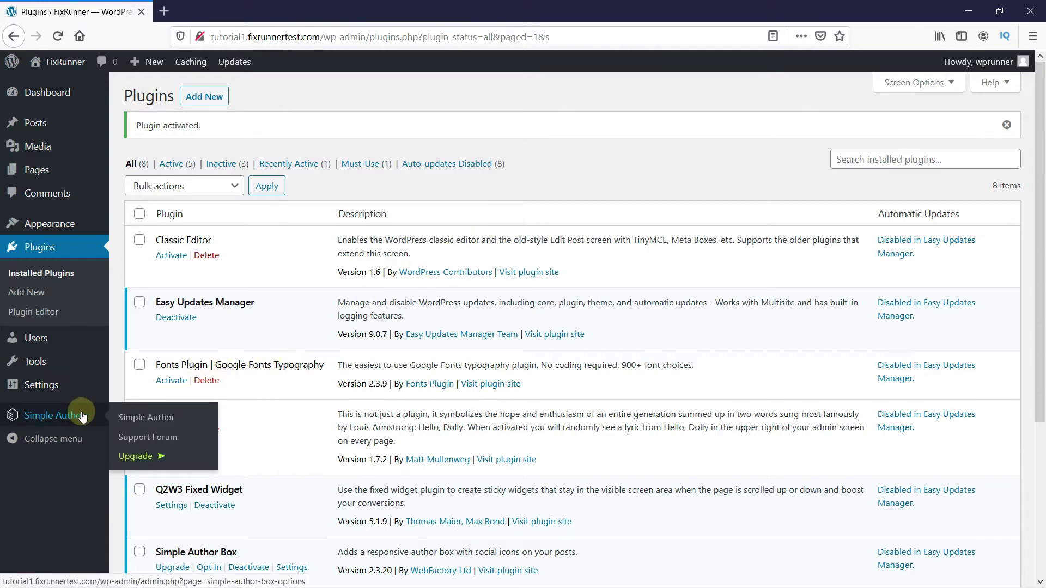
left_click(120, 418)
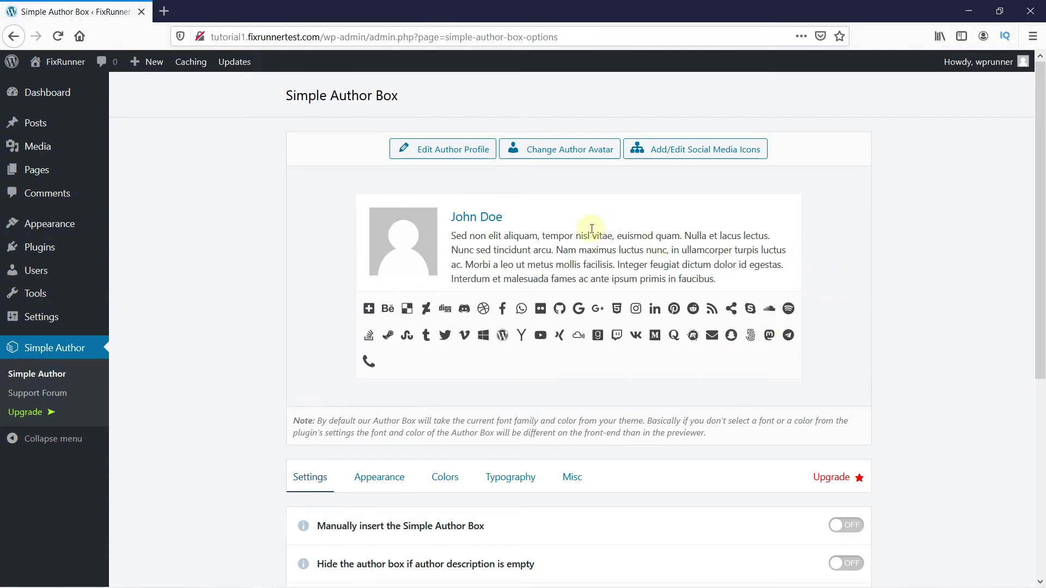
left_click(448, 152)
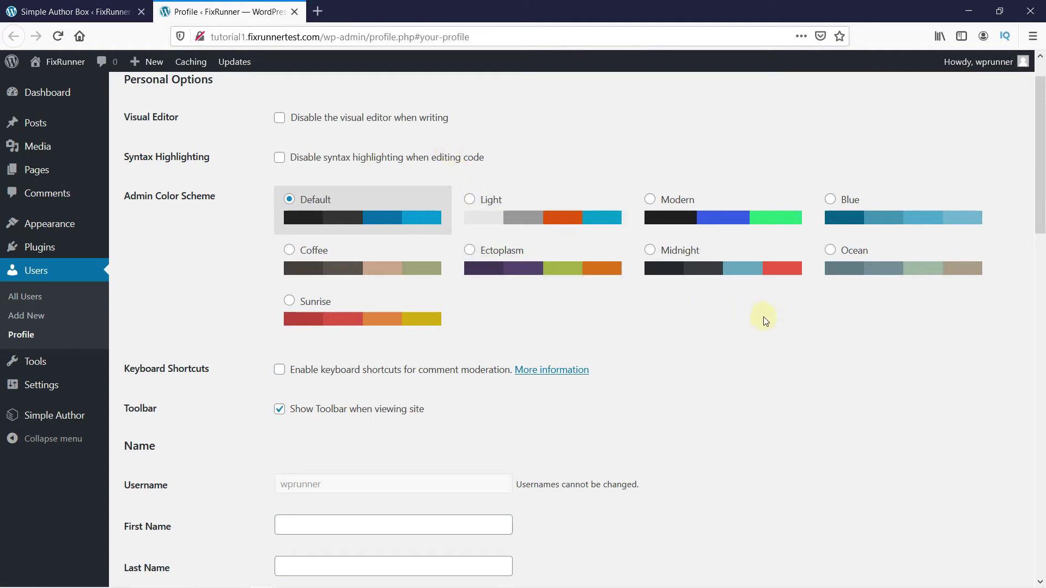
- Examine the nickname and the public display name choices in the profile's name section
scroll(780, 332, "down", 4)
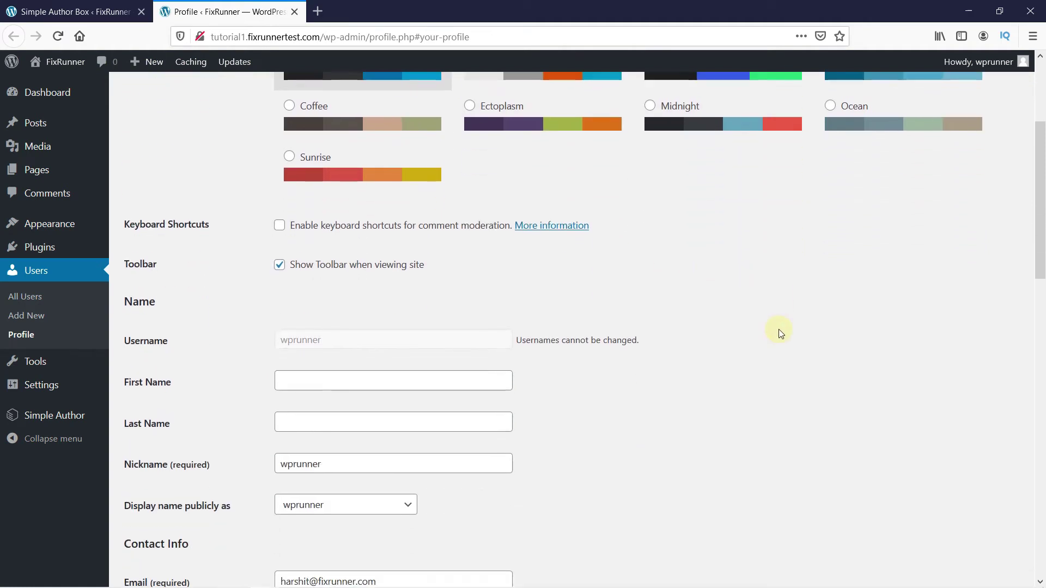
scroll(780, 332, "down", 1)
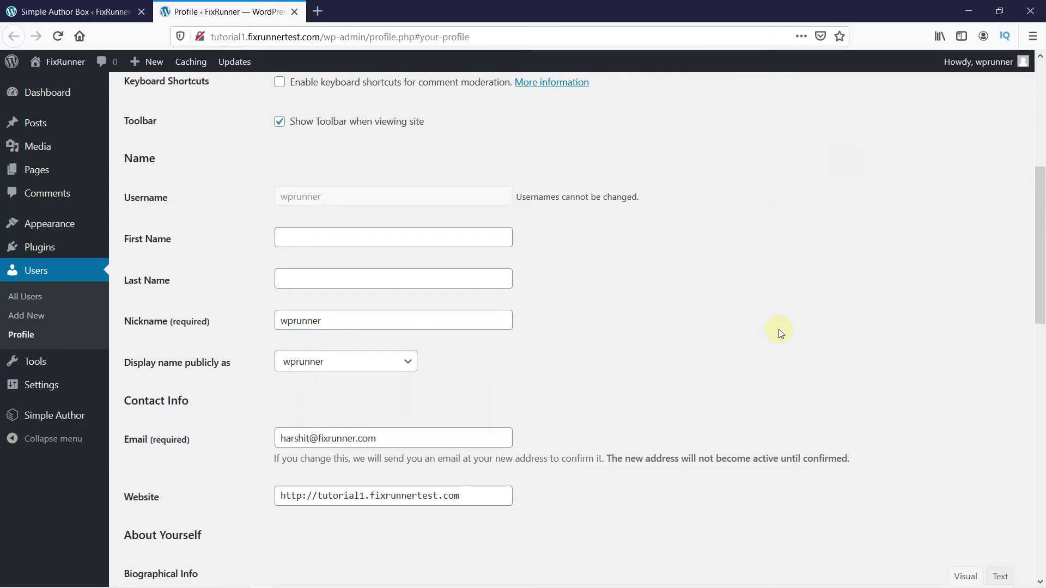
left_click(355, 320)
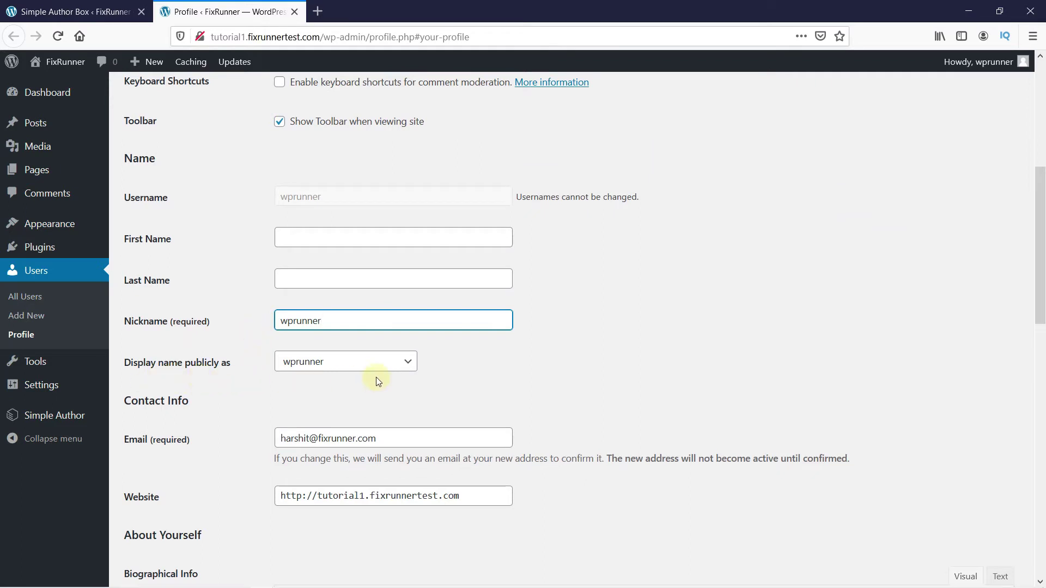
left_click(408, 362)
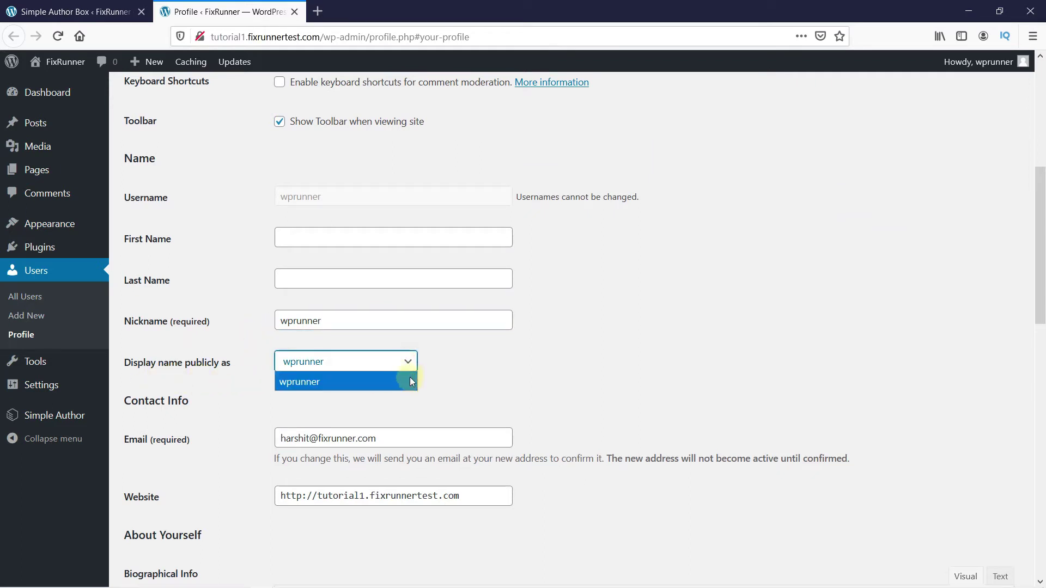
left_click(428, 361)
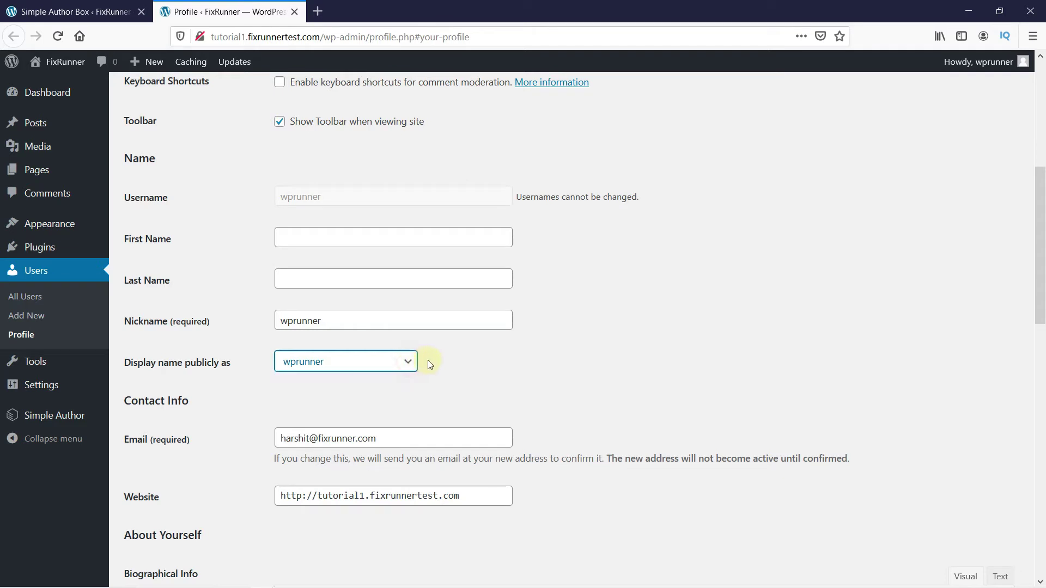
left_click(429, 362)
- Enter "This is my post." as the profile's biographical info
scroll(430, 363, "down", 7)
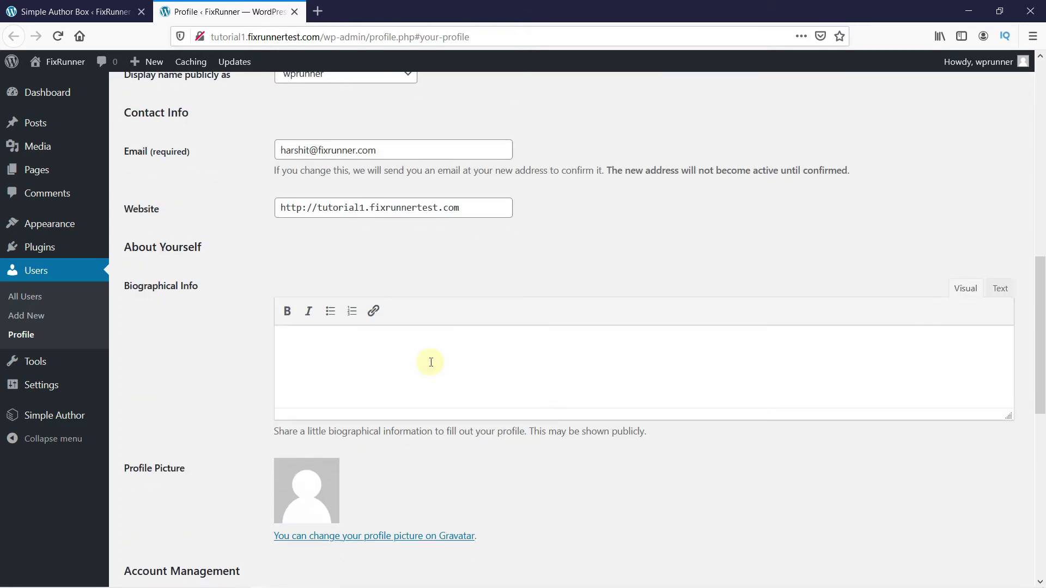
scroll(431, 355, "down", 1)
scroll(430, 365, "up", 1)
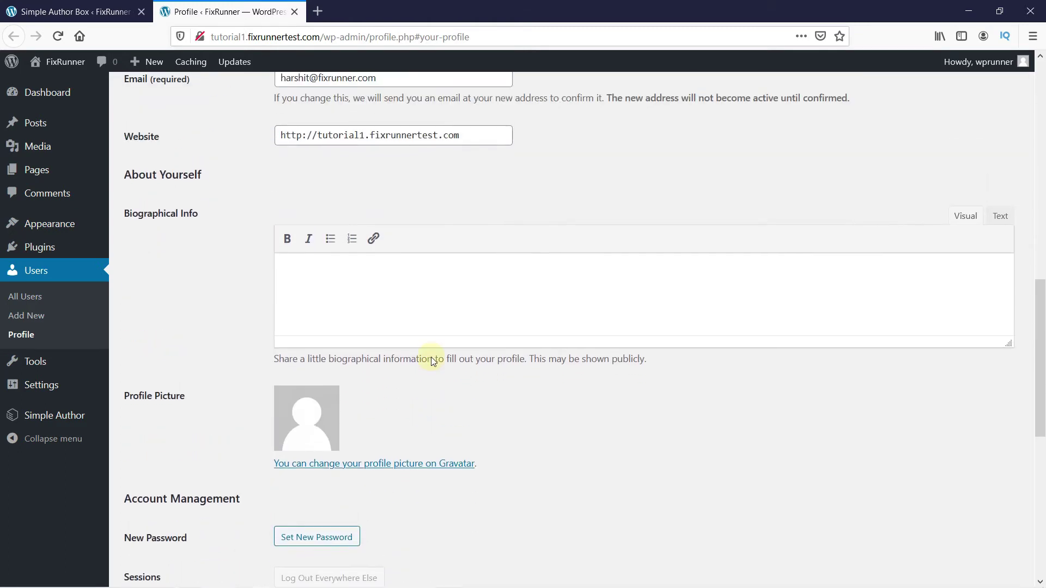
left_click(347, 276)
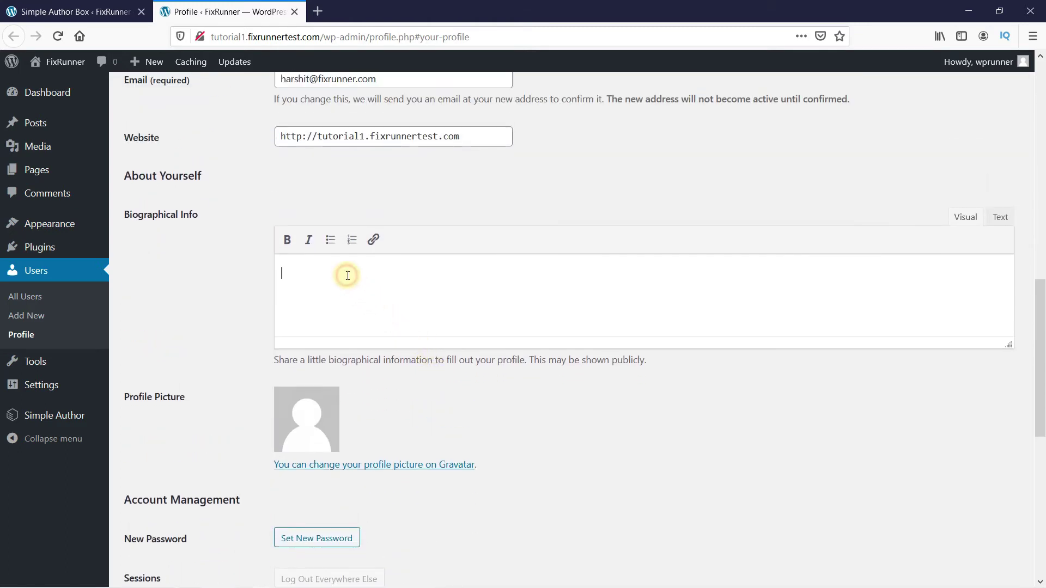
type("This is my post.")
- Look at the file upload and media library options for the Simple Author Box profile image, leaving the image unset
scroll(403, 340, "down", 5)
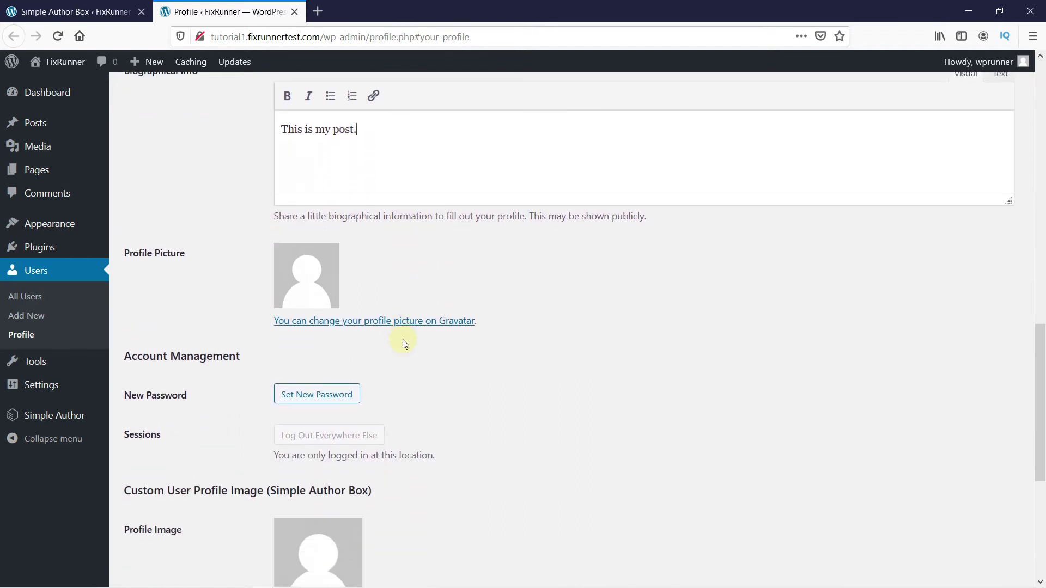
scroll(404, 340, "down", 3)
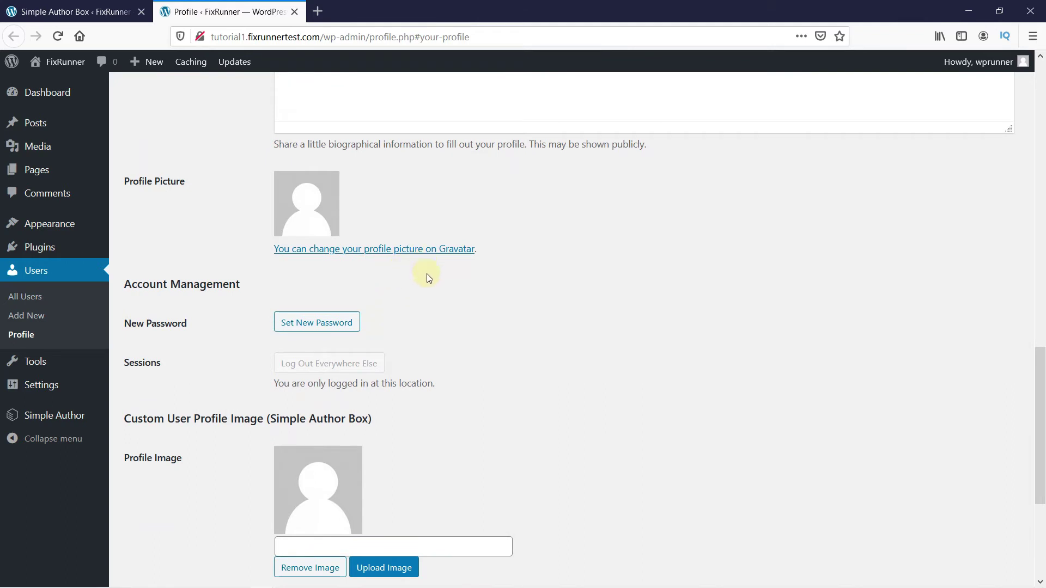
scroll(426, 273, "down", 3)
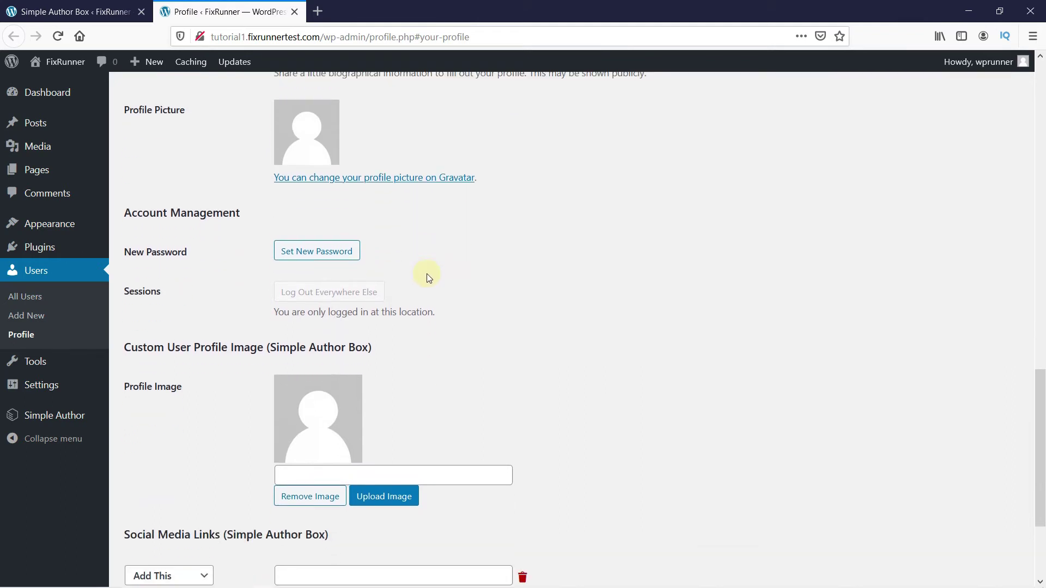
scroll(452, 288, "down", 5)
scroll(452, 288, "down", 1)
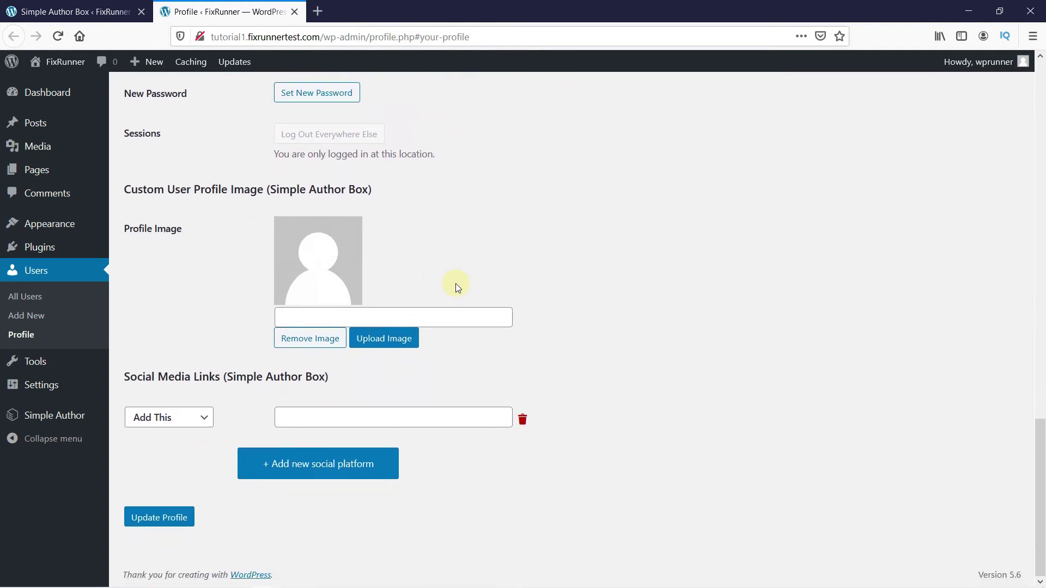
left_click(381, 341)
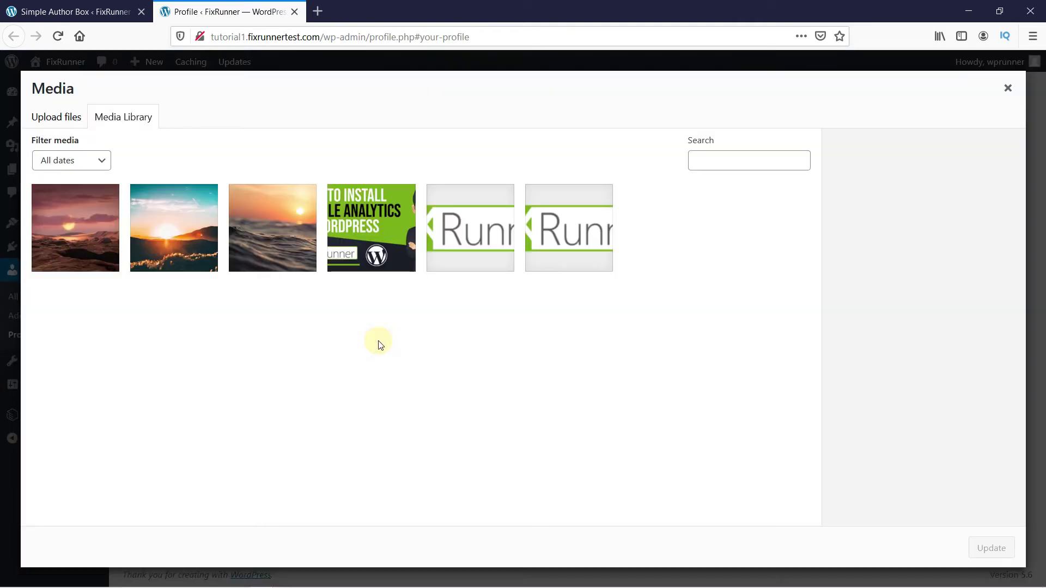
left_click(59, 120)
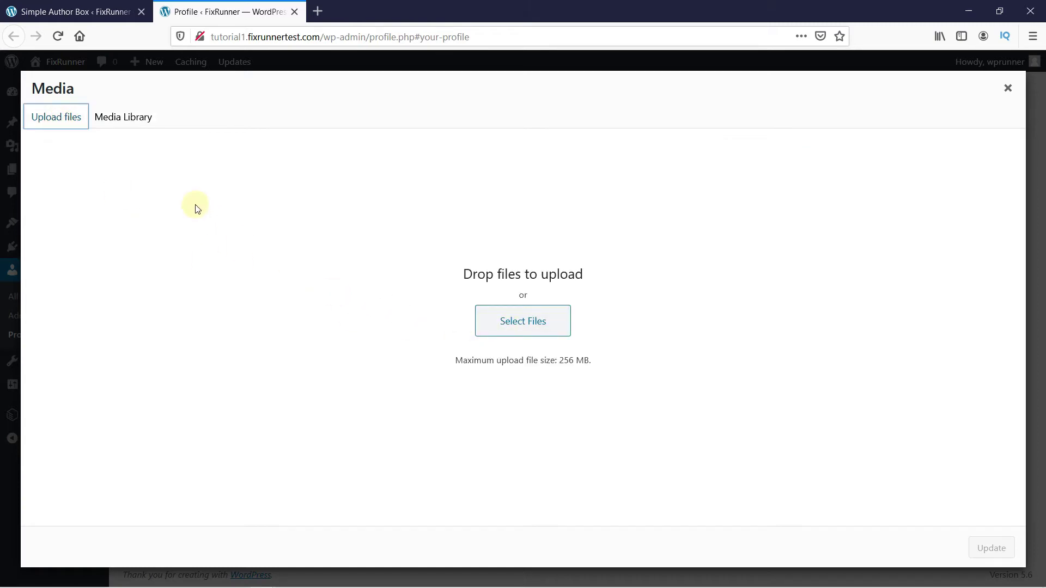
left_click(124, 121)
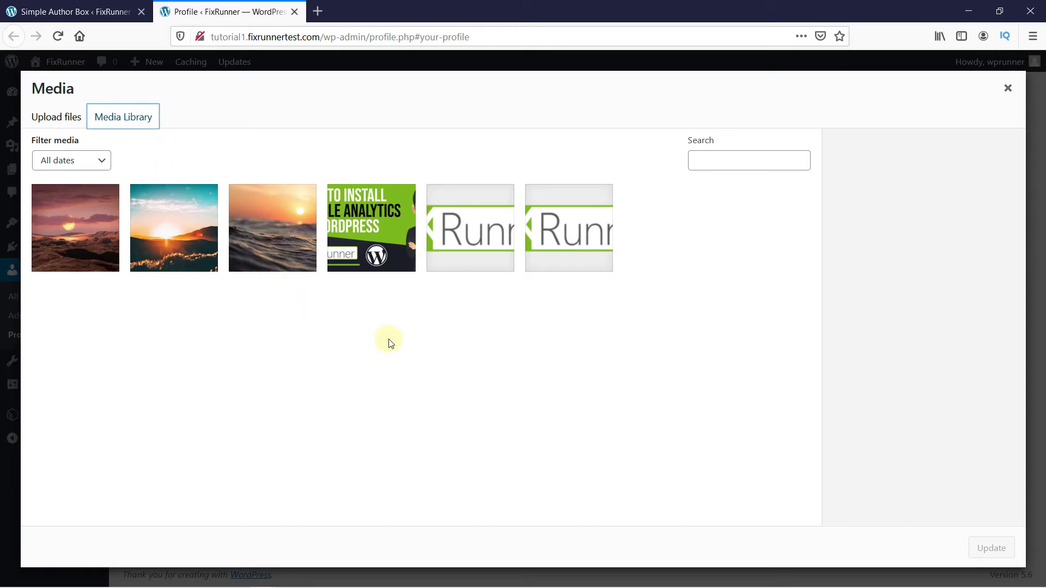
left_click(1009, 92)
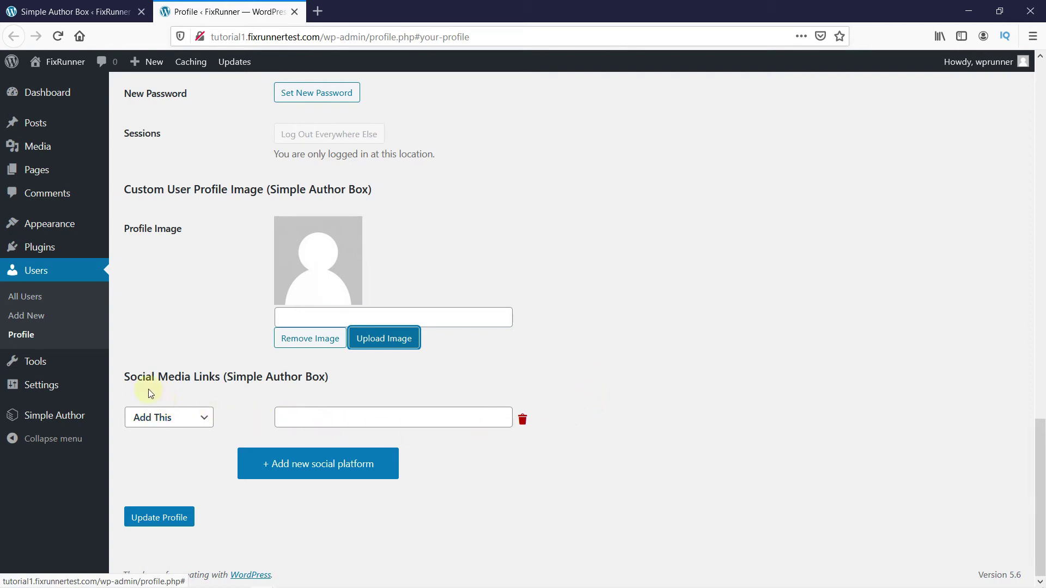
left_click(204, 417)
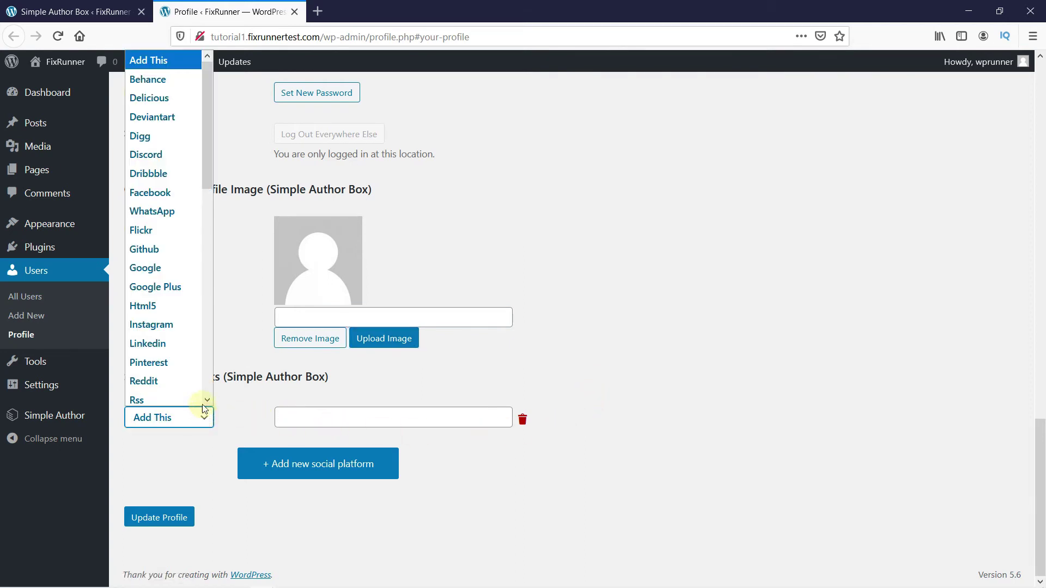
left_click(178, 190)
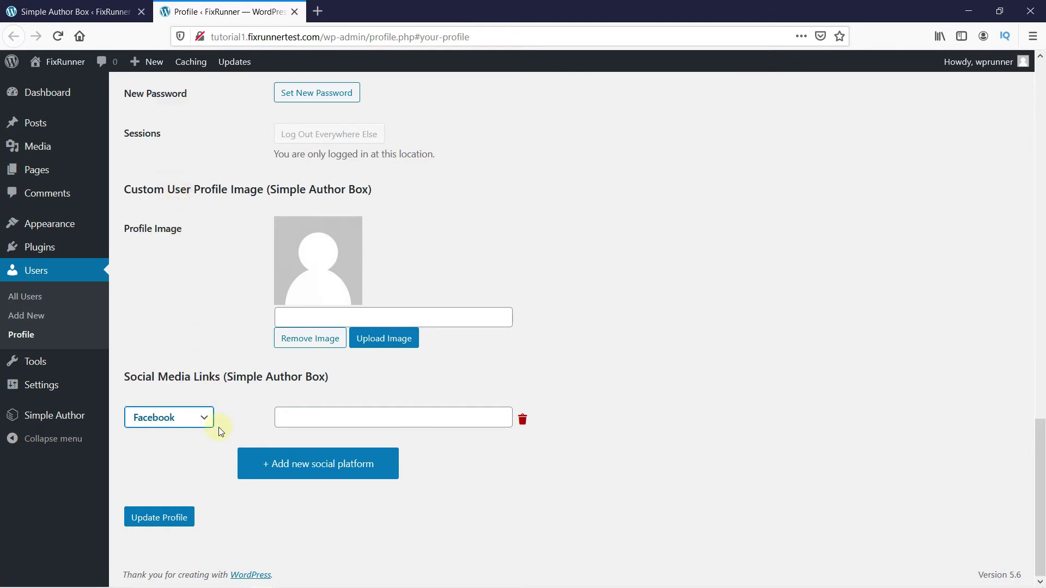
left_click(299, 416)
type("https://b-m.facebook.com/fixrunner/")
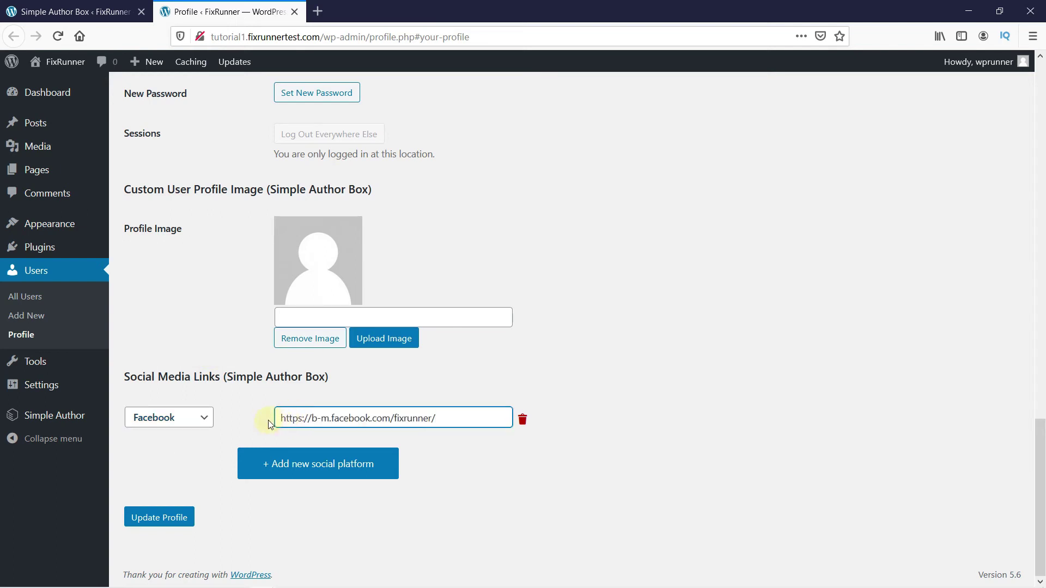
left_click(268, 421)
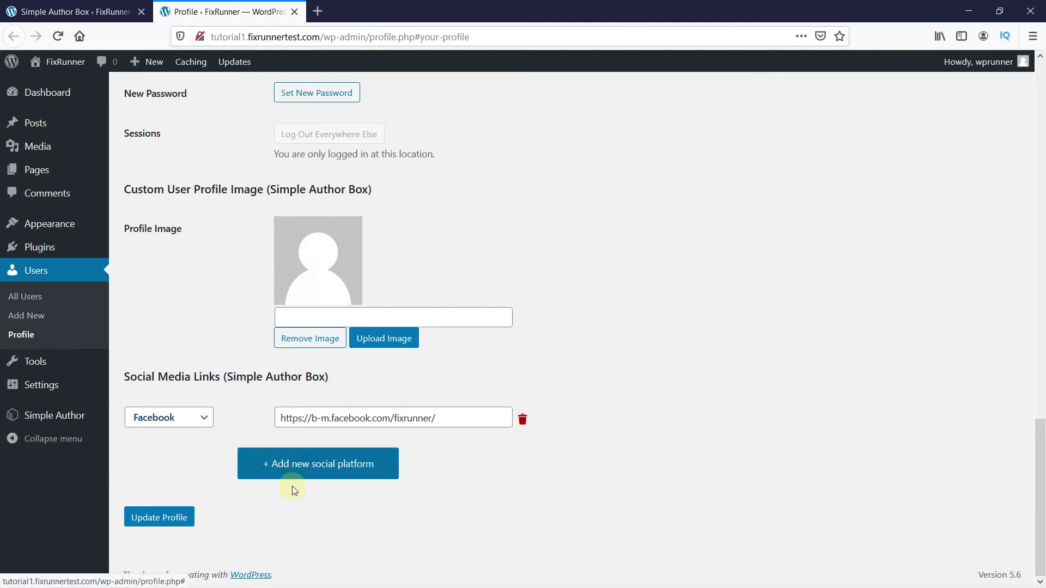
left_click(170, 523)
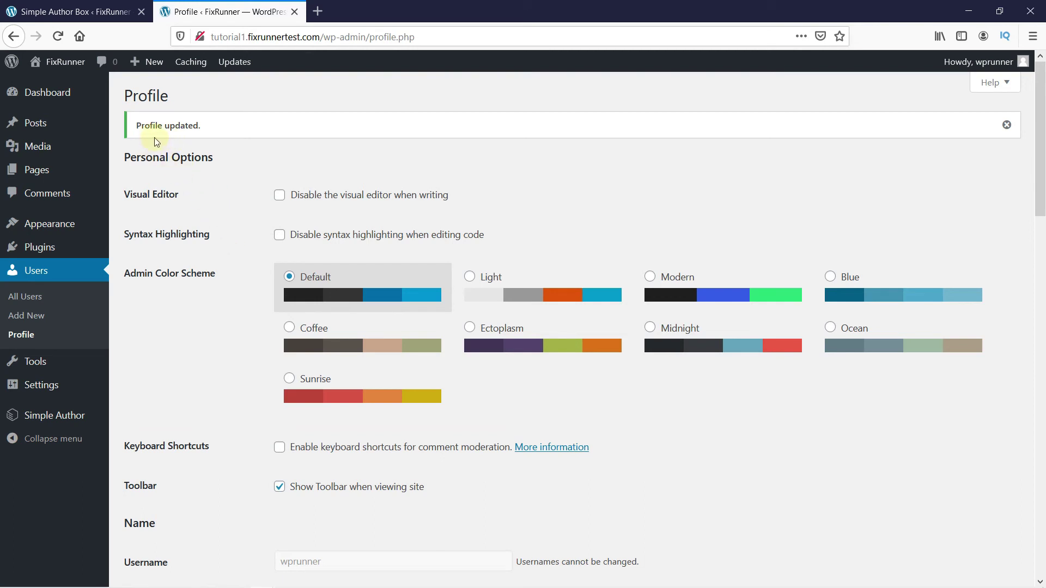
- Create a new post titled "POST" with the body text "Sample Post"
mouse_move(82, 124)
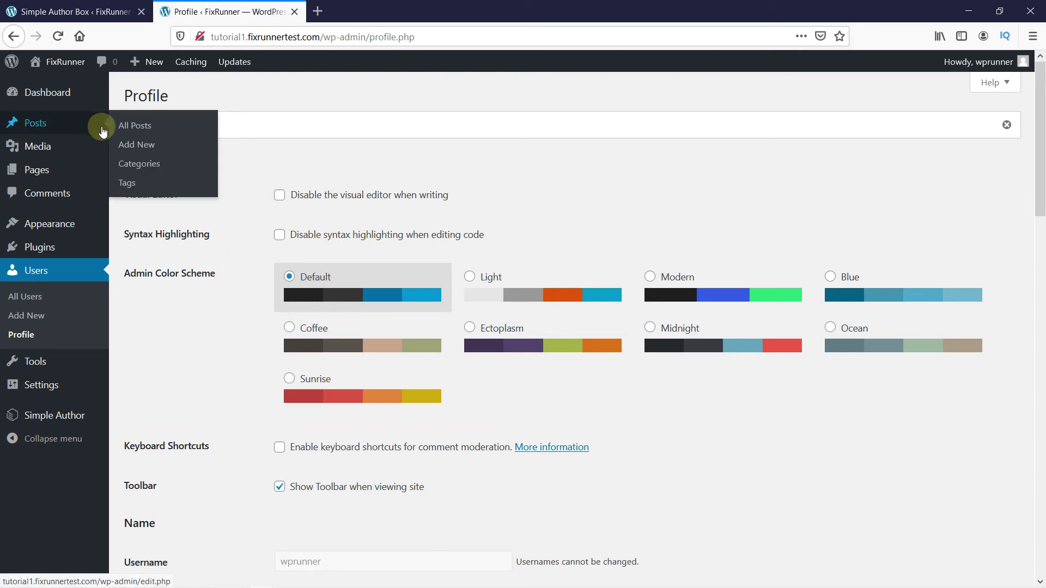
left_click(125, 150)
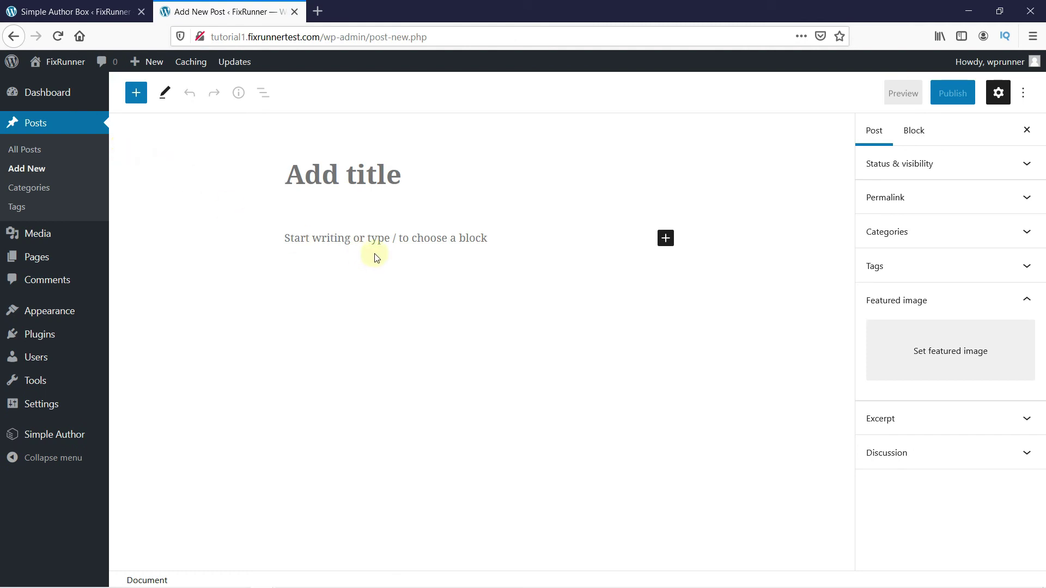
type("POs")
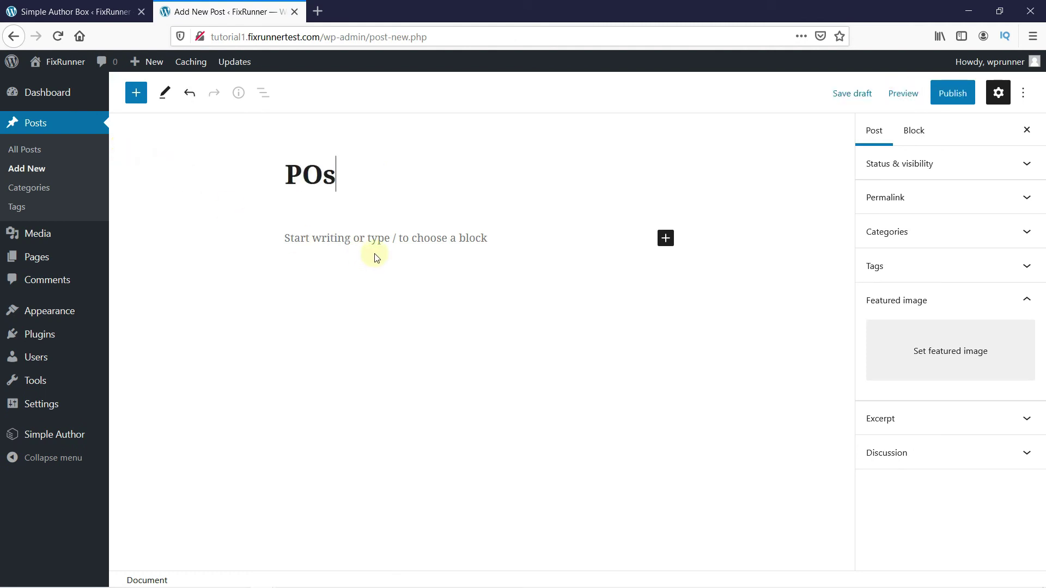
key("BackSpace")
type("ST")
left_click(376, 243)
type("Sam")
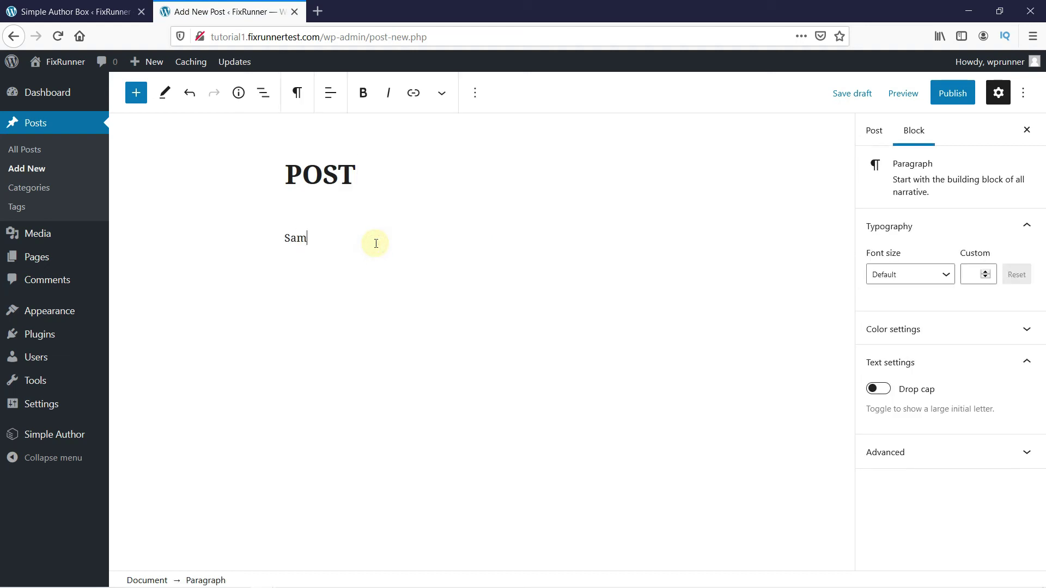
type("ple Post")
- Preview the new post in a separate browser tab and examine the author box below its text
left_click(908, 98)
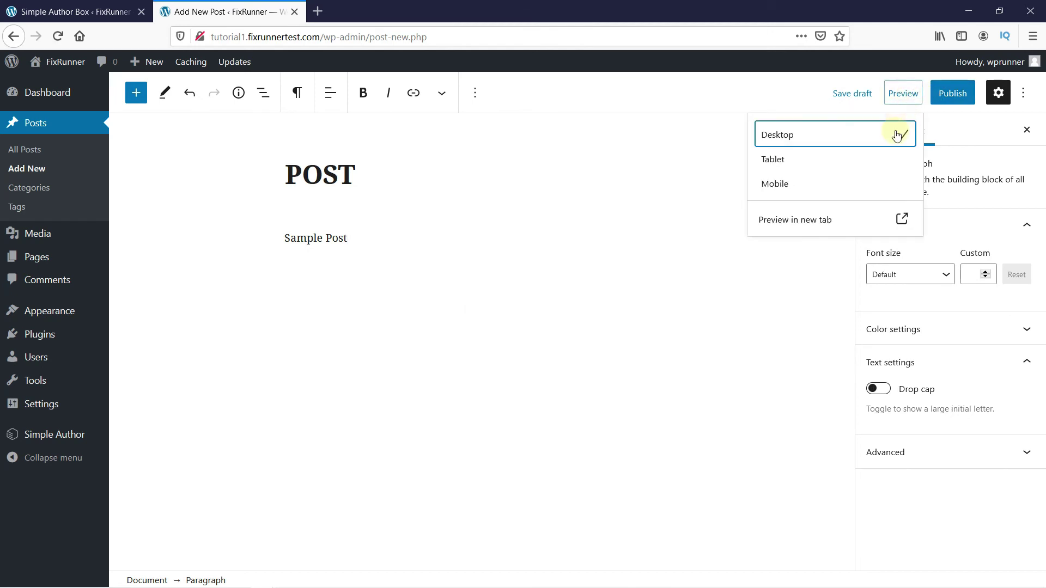
left_click(876, 219)
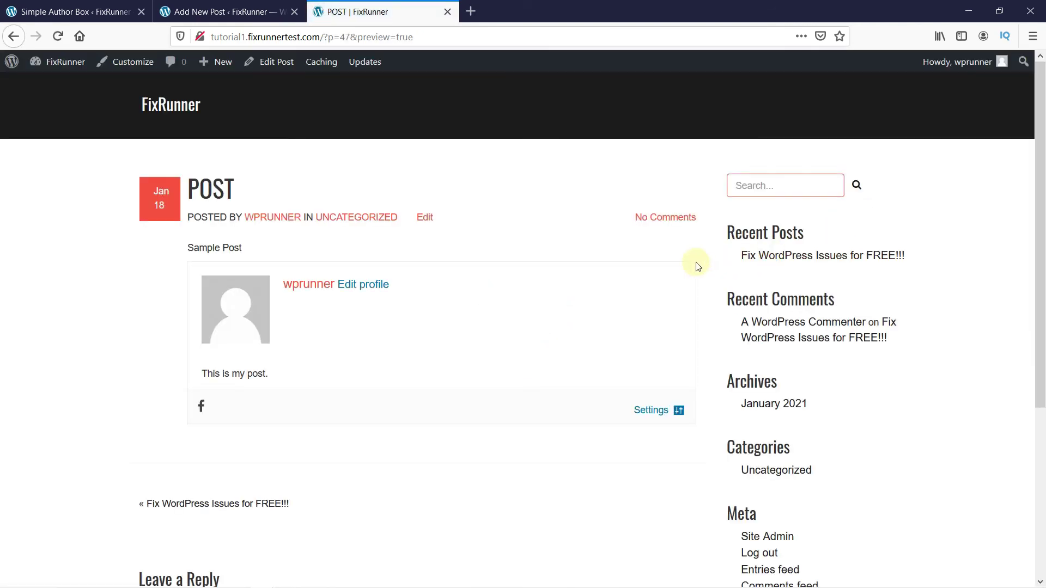
scroll(626, 282, "down", 2)
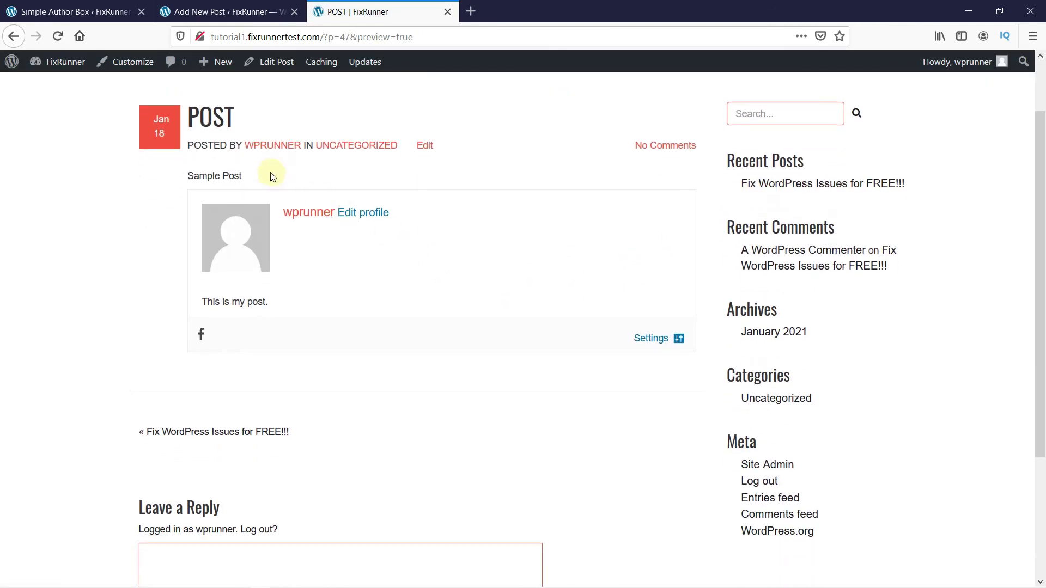